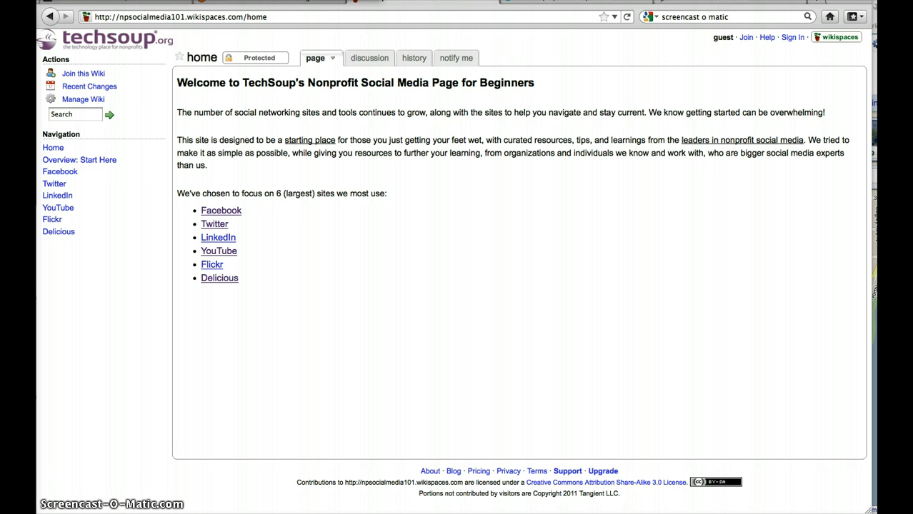
- Open the wiki's Twitter page from the list of six sites on the home page
{"action": "left_click", "coordinate": [219, 227]}
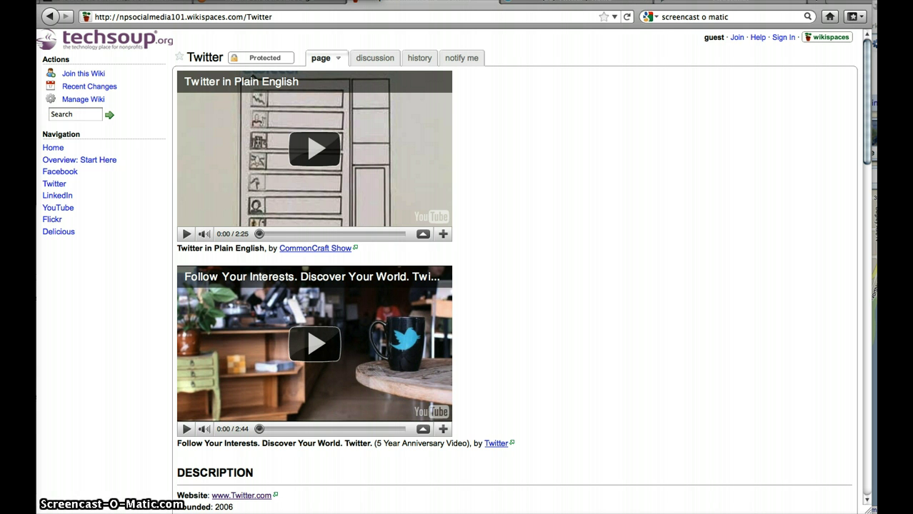
- Switch from the wiki's Twitter page to the TweetChat tab with Ctrl+Tab
{"action": "key", "text": "ctrl+Tab"}
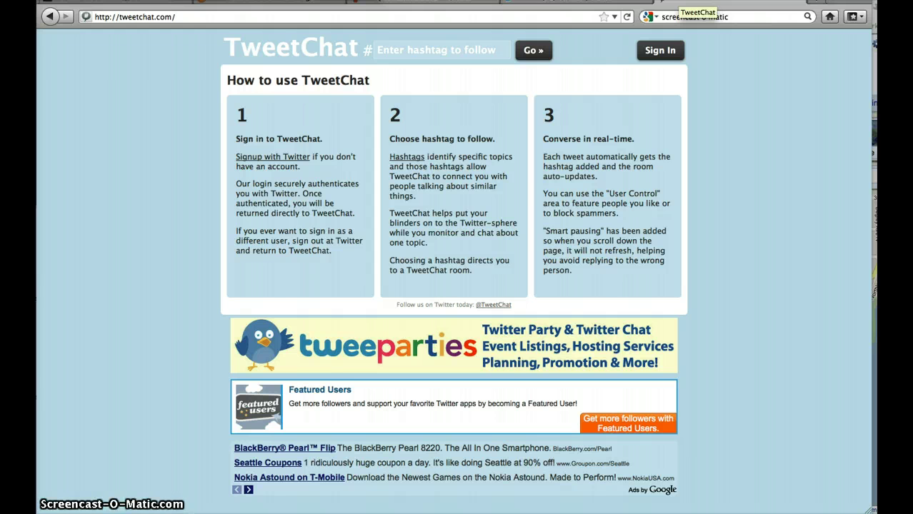
- Enter the hashtag nptwitter and sign in, authorizing TweetChat with the TechSoup Twitter account
{"action": "left_click", "coordinate": [411, 52]}
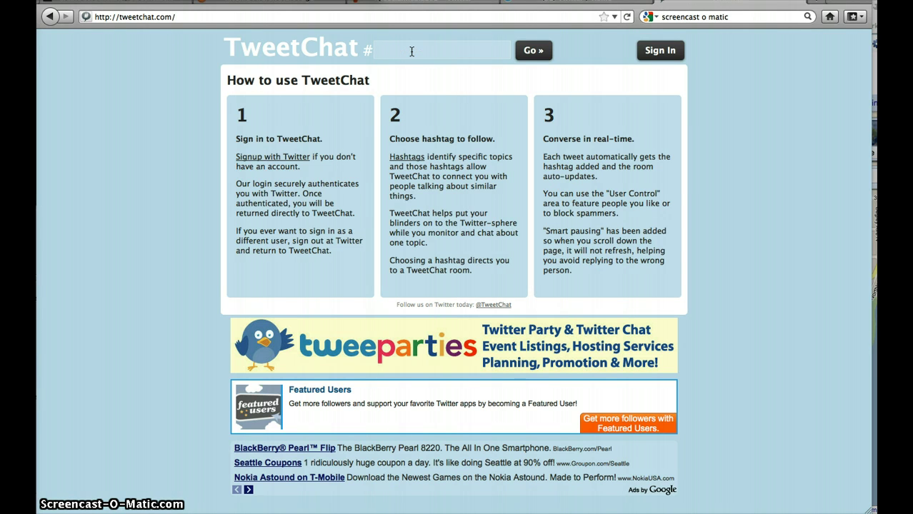
{"action": "type", "text": "nptwitter"}
{"action": "left_click", "coordinate": [665, 60]}
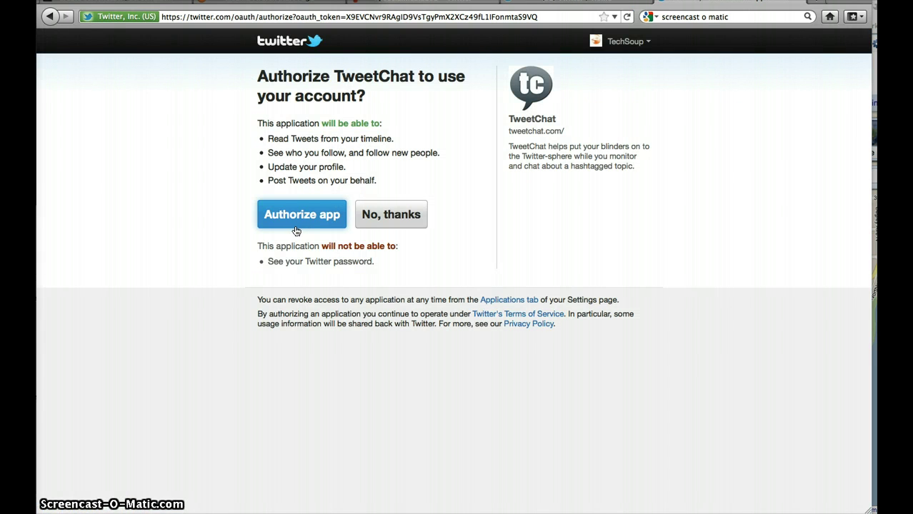
{"action": "left_click", "coordinate": [296, 228]}
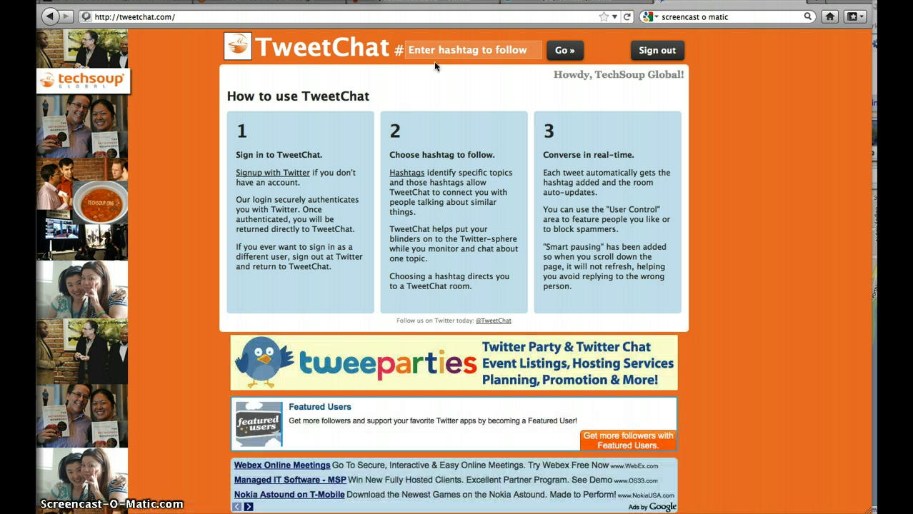
- Re-enter nptwitter as the hashtag and open the #nptwitter chat room
{"action": "left_click", "coordinate": [440, 52]}
{"action": "type", "text": "nptwitter"}
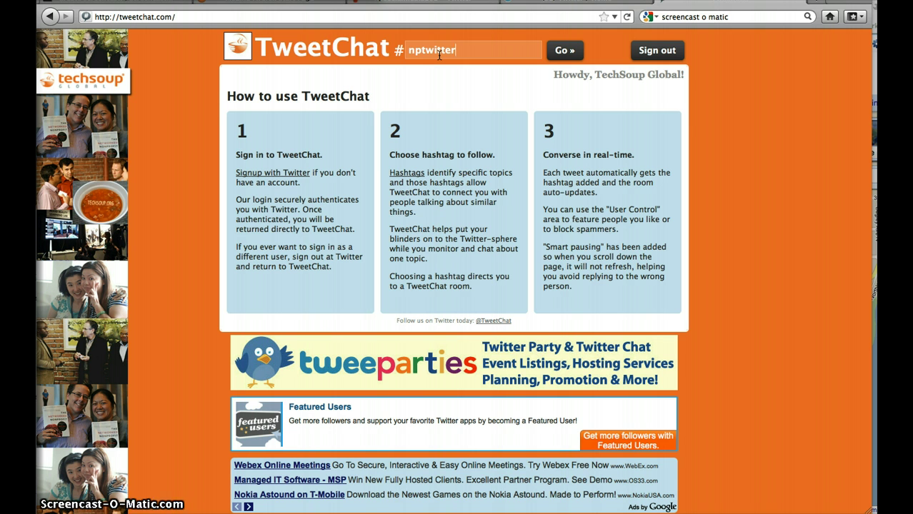
{"action": "left_click", "coordinate": [570, 57]}
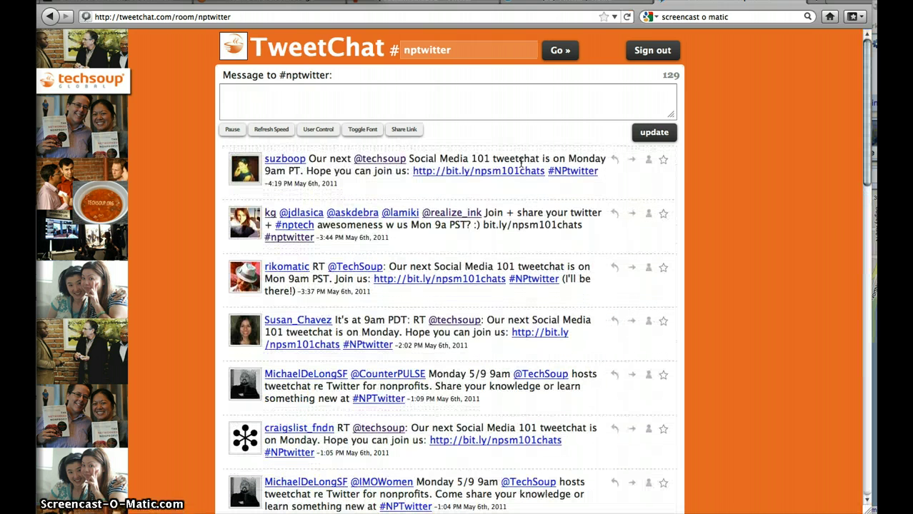
- Insert 'Signing in now – Great to see everyone!' before the shared room invite link
{"action": "left_click", "coordinate": [404, 133]}
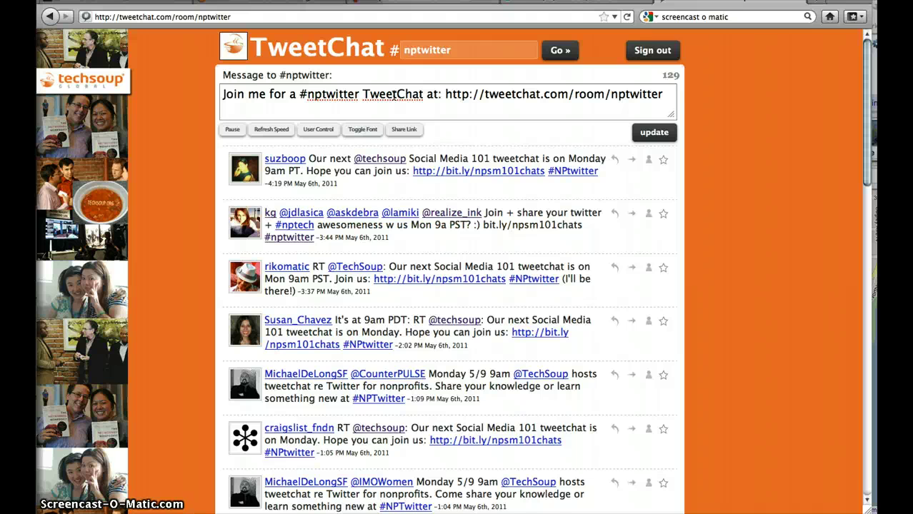
{"action": "left_click", "coordinate": [221, 93]}
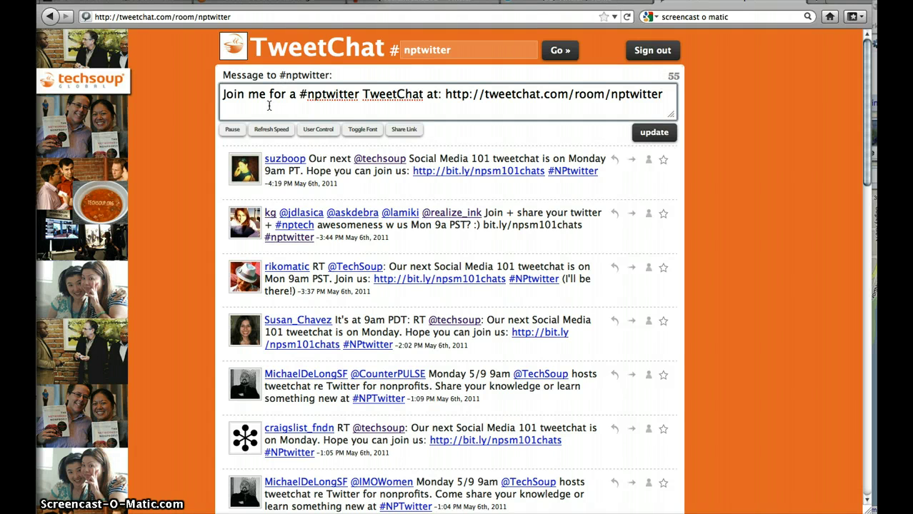
{"action": "type", "text": "Signing in now"}
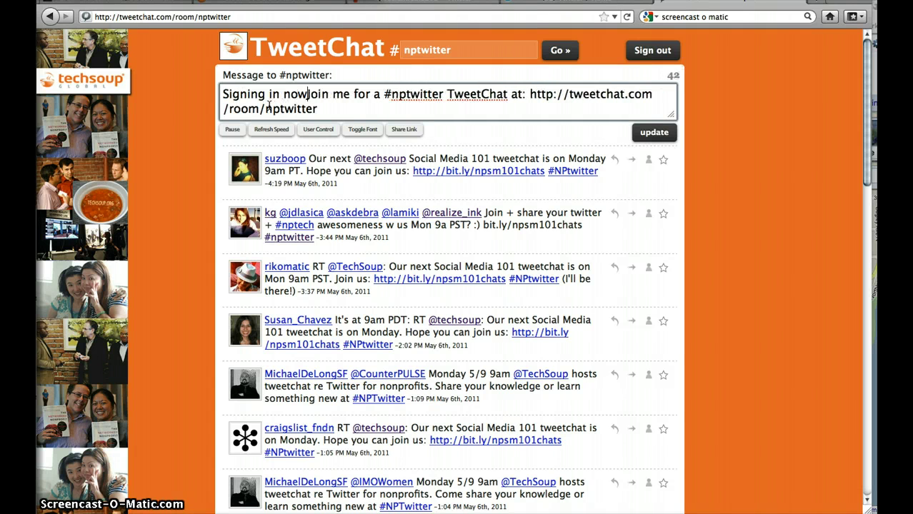
{"action": "type", "text": " – "}
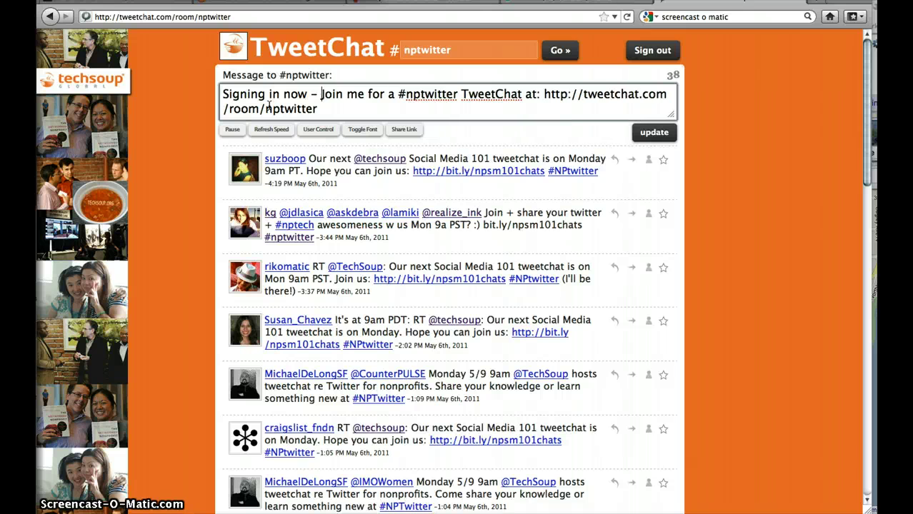
{"action": "type", "text": "Great to see ever"}
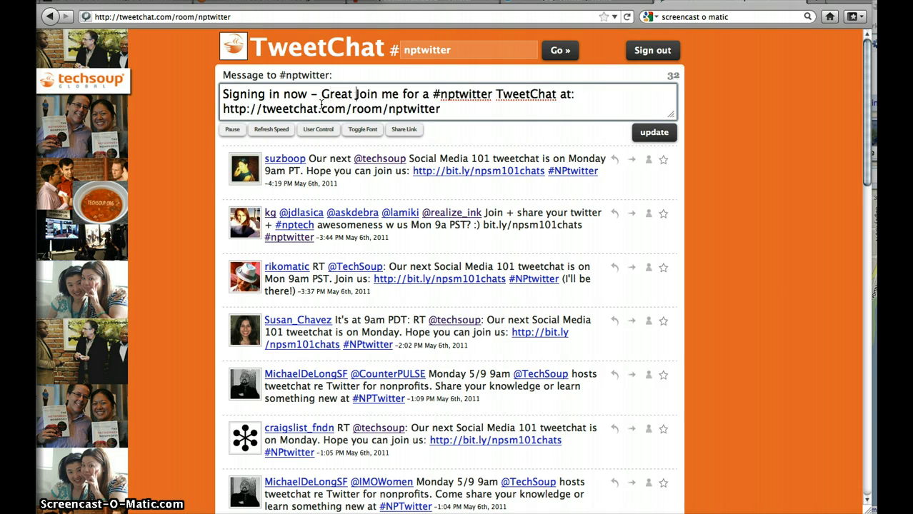
{"action": "type", "text": "yone!"}
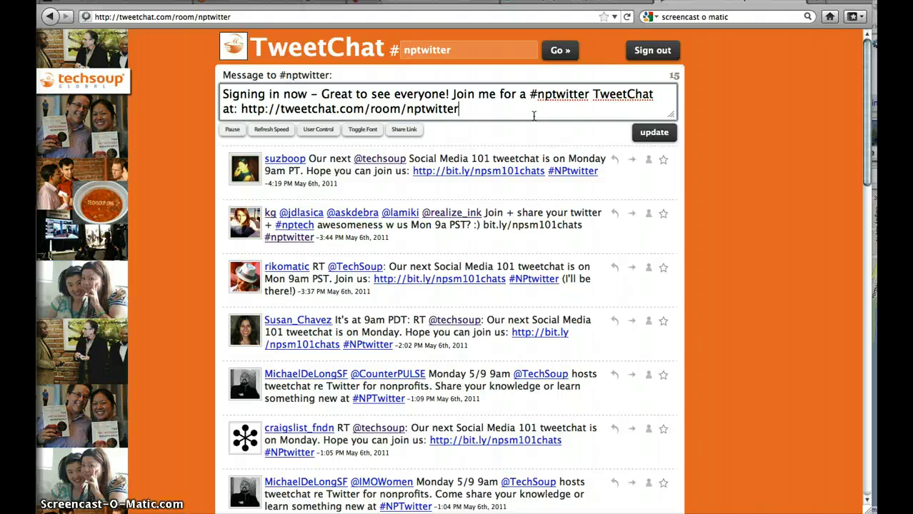
- Select the whole drafted invite message and delete it
{"action": "double_click", "coordinate": [575, 97]}
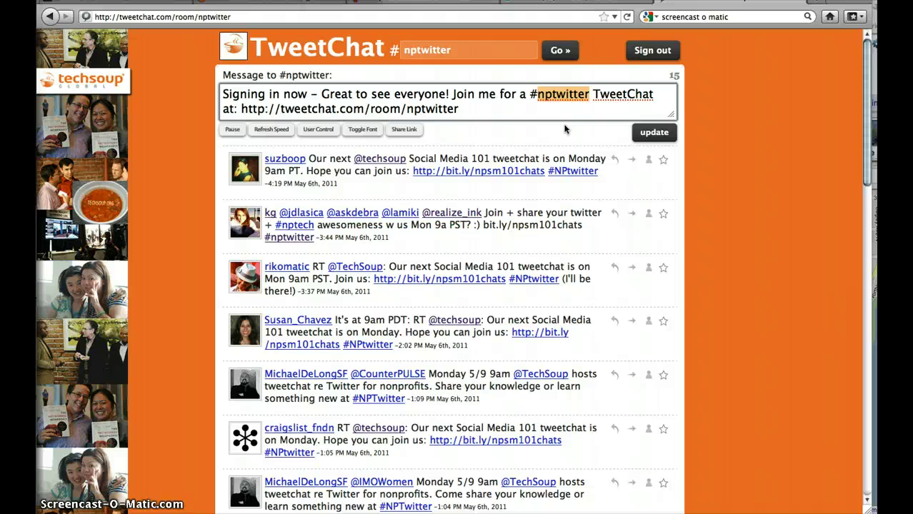
{"action": "triple_click", "coordinate": [345, 95]}
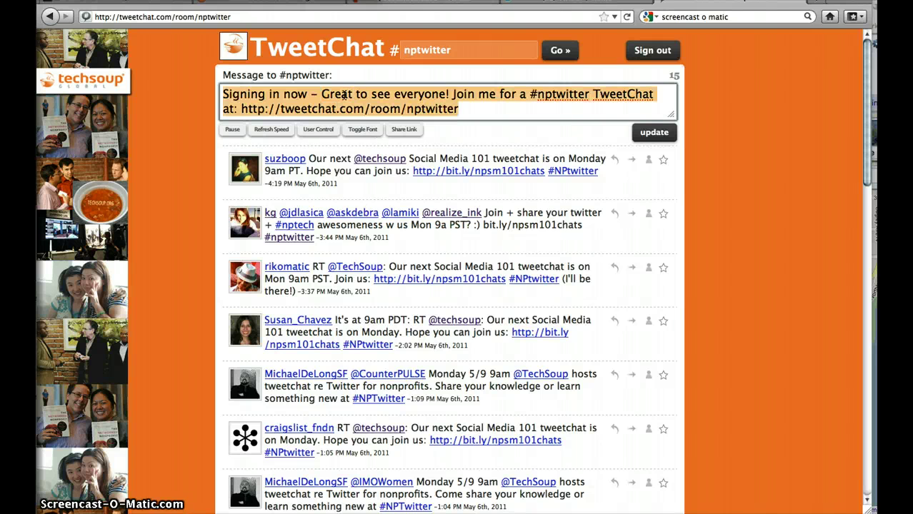
{"action": "key", "text": "BackSpace"}
- Pause the live #nptwitter feed and scroll through the tweets, then back to the top
{"action": "left_click", "coordinate": [232, 129]}
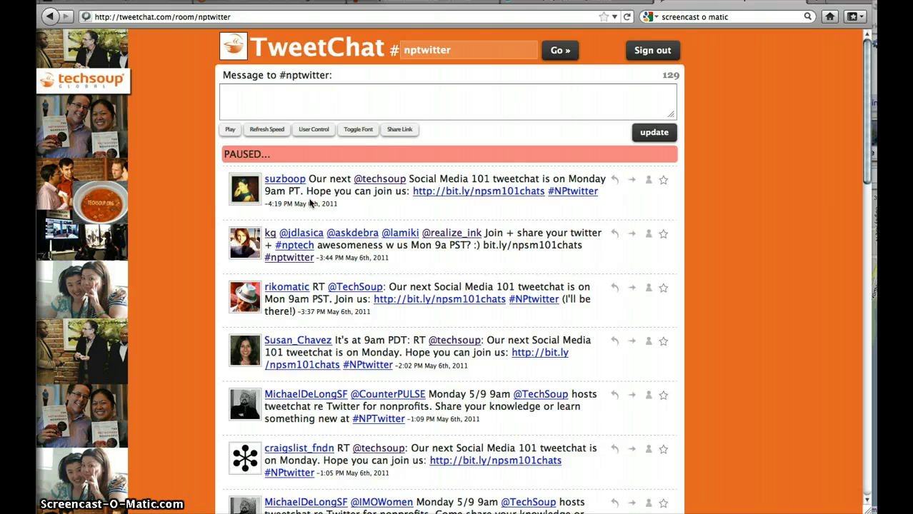
{"action": "scroll", "coordinate": [310, 204], "scroll_direction": "down", "scroll_amount": 5}
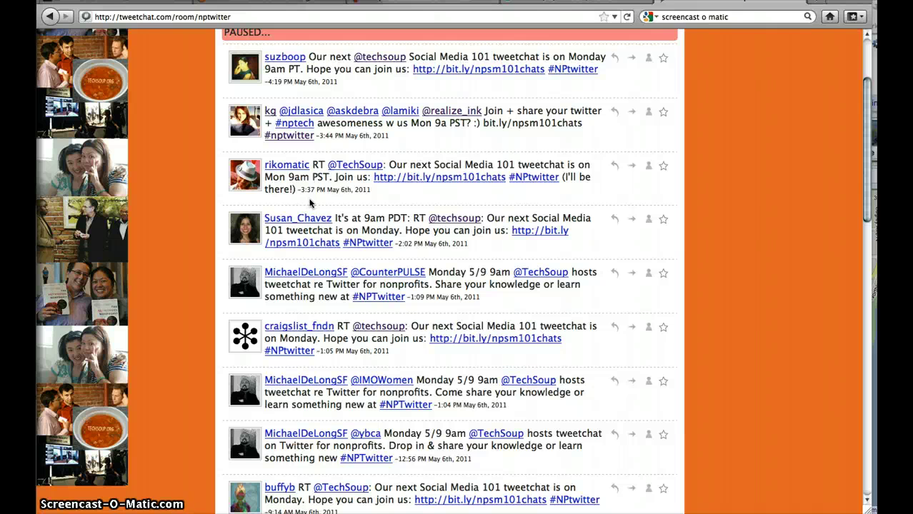
{"action": "scroll", "coordinate": [310, 203], "scroll_direction": "down", "scroll_amount": 15}
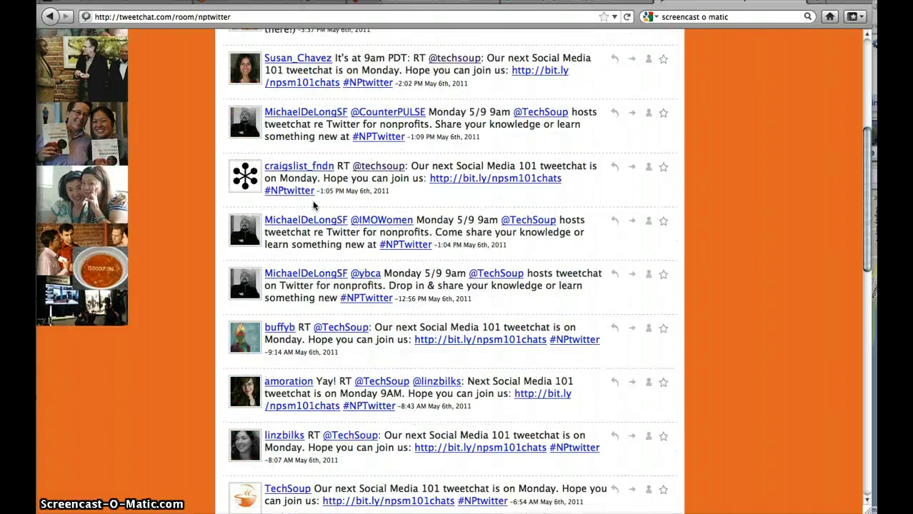
{"action": "scroll", "coordinate": [313, 205], "scroll_direction": "down", "scroll_amount": 4}
{"action": "scroll", "coordinate": [432, 261], "scroll_direction": "down", "scroll_amount": 8}
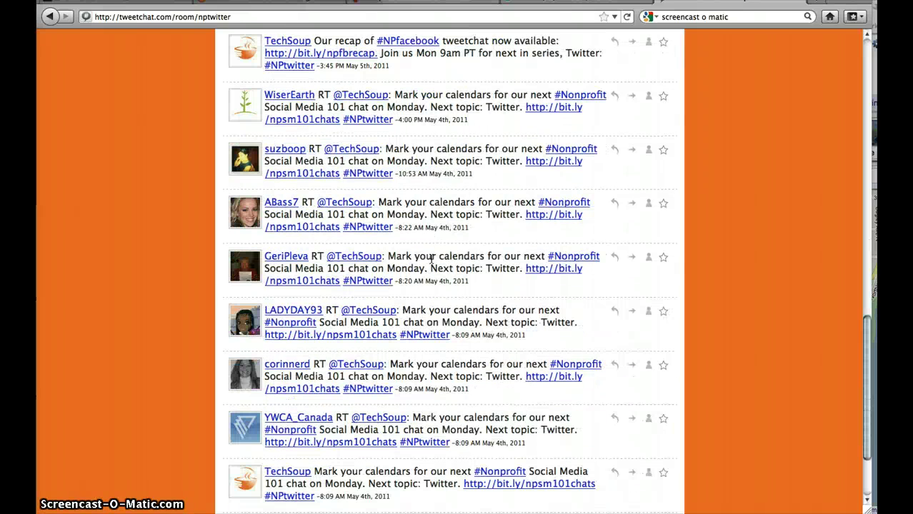
{"action": "scroll", "coordinate": [432, 262], "scroll_direction": "up", "scroll_amount": 20}
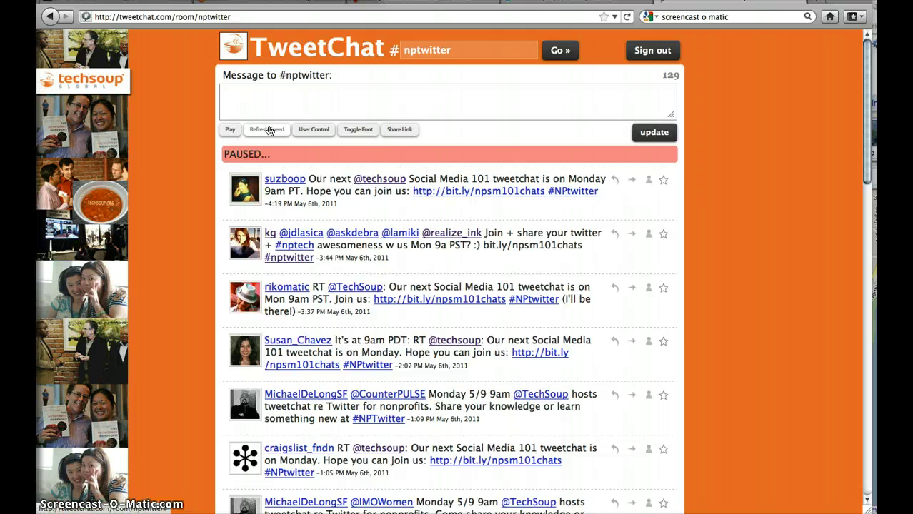
- Keep the refresh speed at 10 seconds and enable Block retweets in User Control
{"action": "left_click", "coordinate": [268, 130]}
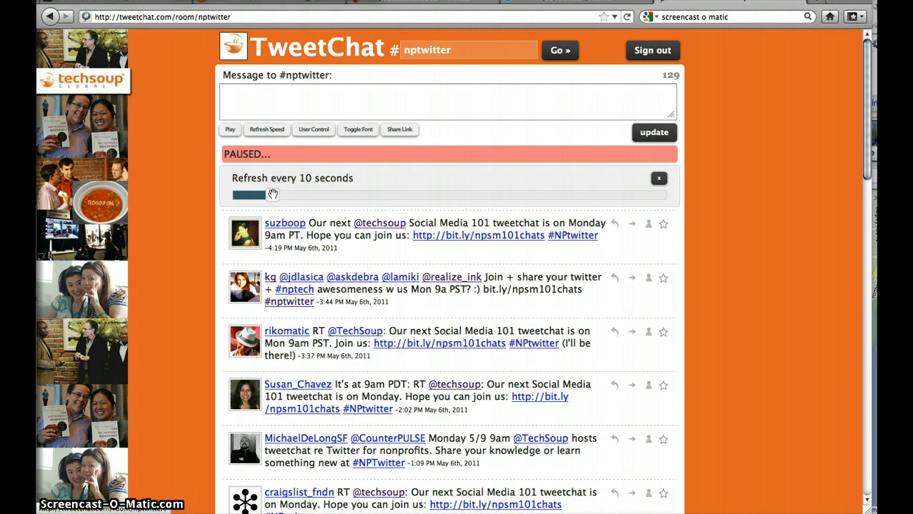
{"action": "mouse_move", "coordinate": [273, 195]}
{"action": "left_mouse_down"}
{"action": "mouse_move", "coordinate": [232, 194]}
{"action": "mouse_move", "coordinate": [662, 195]}
{"action": "mouse_move", "coordinate": [229, 193]}
{"action": "mouse_move", "coordinate": [272, 194]}
{"action": "left_mouse_up"}
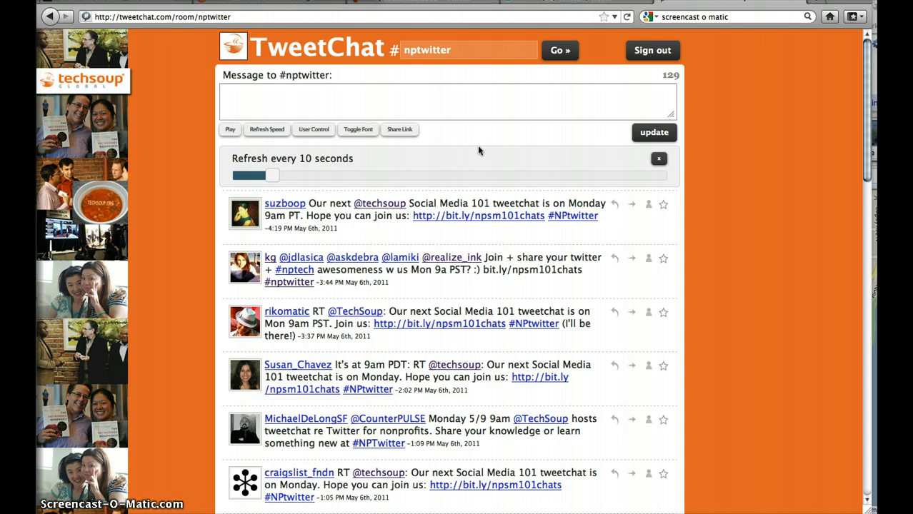
{"action": "left_click", "coordinate": [313, 129]}
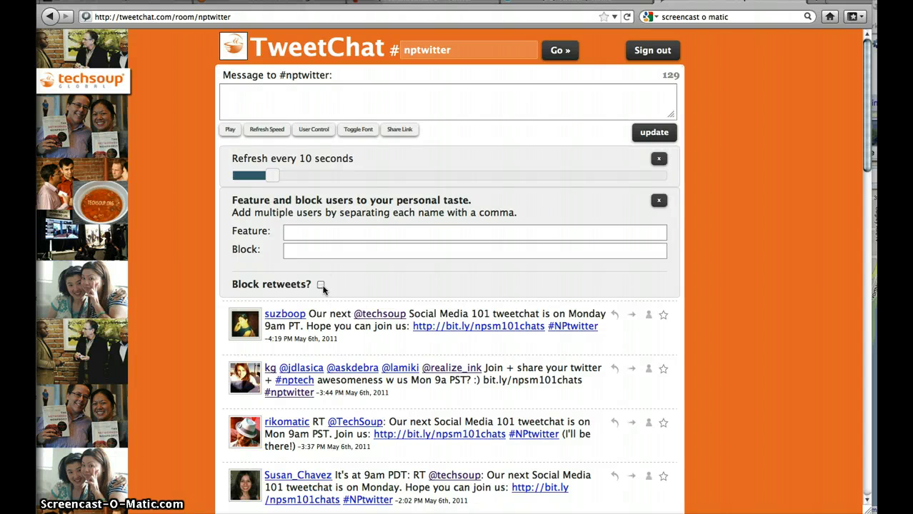
{"action": "scroll", "coordinate": [323, 289], "scroll_direction": "down", "scroll_amount": 3}
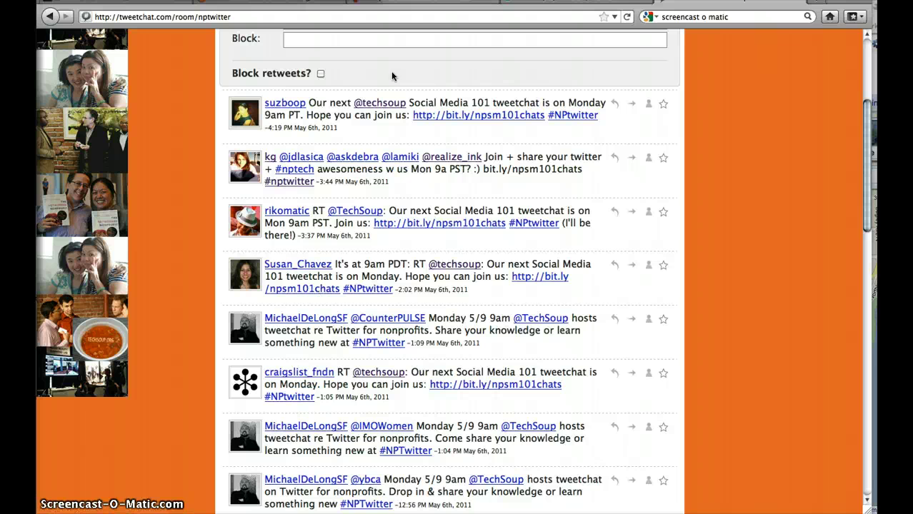
{"action": "left_click", "coordinate": [321, 73]}
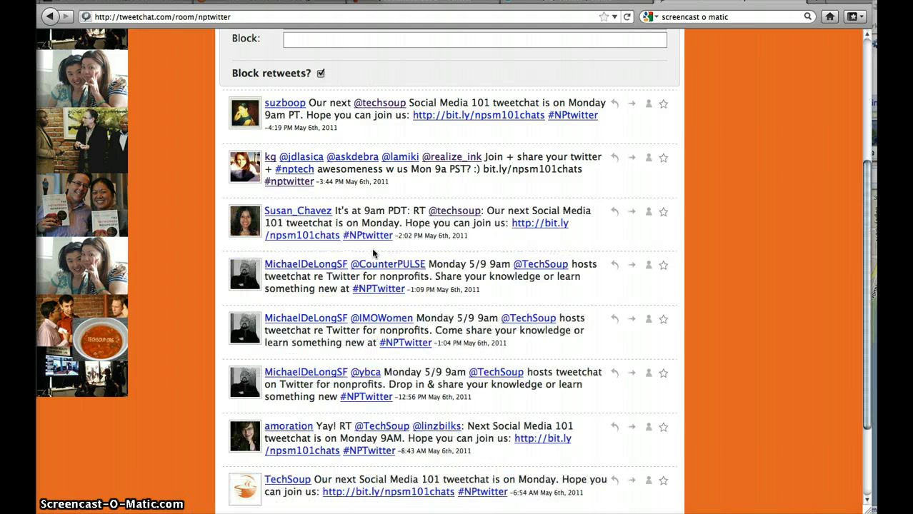
{"action": "scroll", "coordinate": [431, 244], "scroll_direction": "down", "scroll_amount": 2}
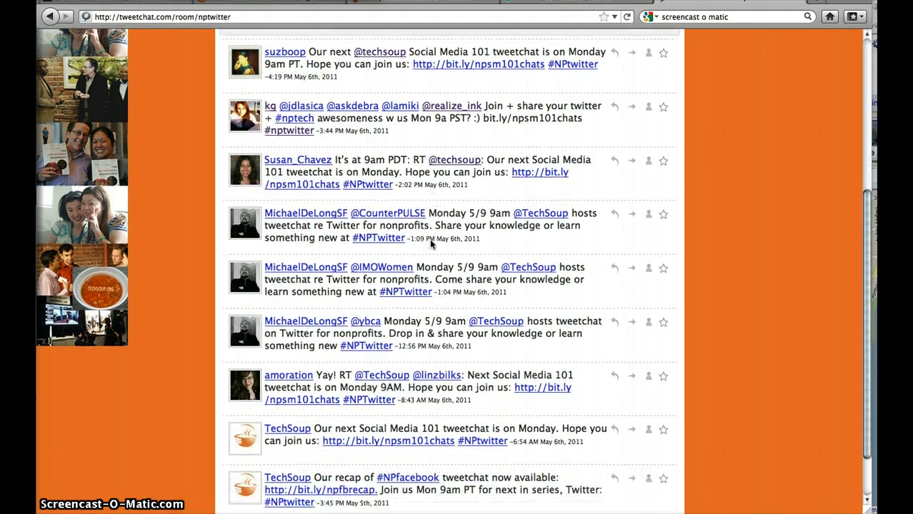
{"action": "scroll", "coordinate": [431, 245], "scroll_direction": "up", "scroll_amount": 1}
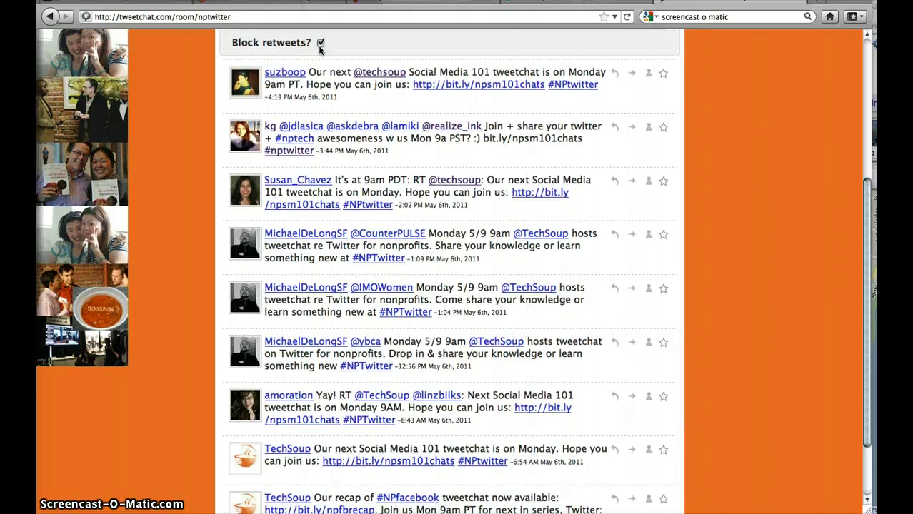
{"action": "left_click", "coordinate": [320, 43]}
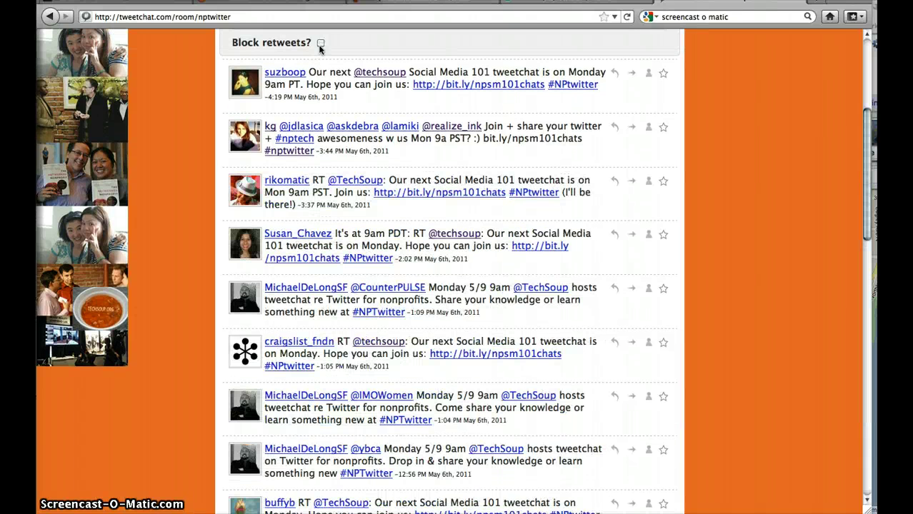
{"action": "left_click", "coordinate": [321, 43]}
{"action": "scroll", "coordinate": [579, 143], "scroll_direction": "up", "scroll_amount": 5}
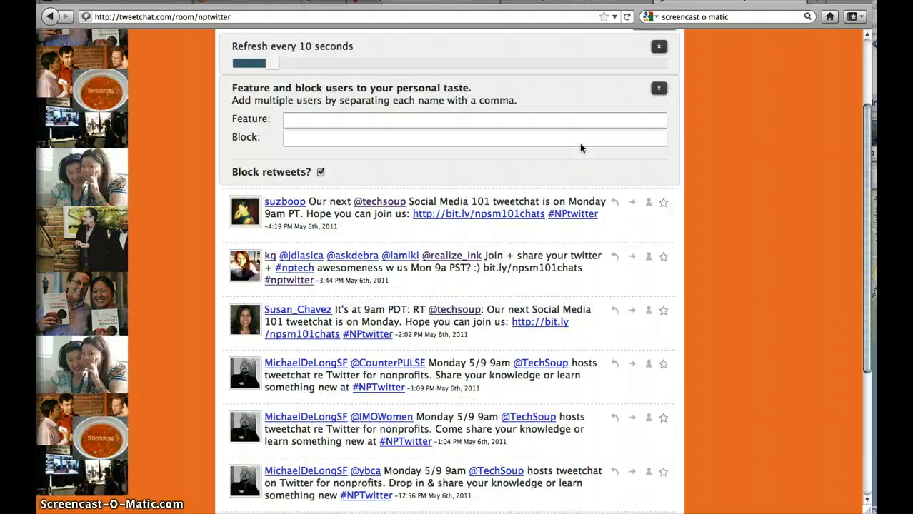
{"action": "left_click", "coordinate": [659, 200]}
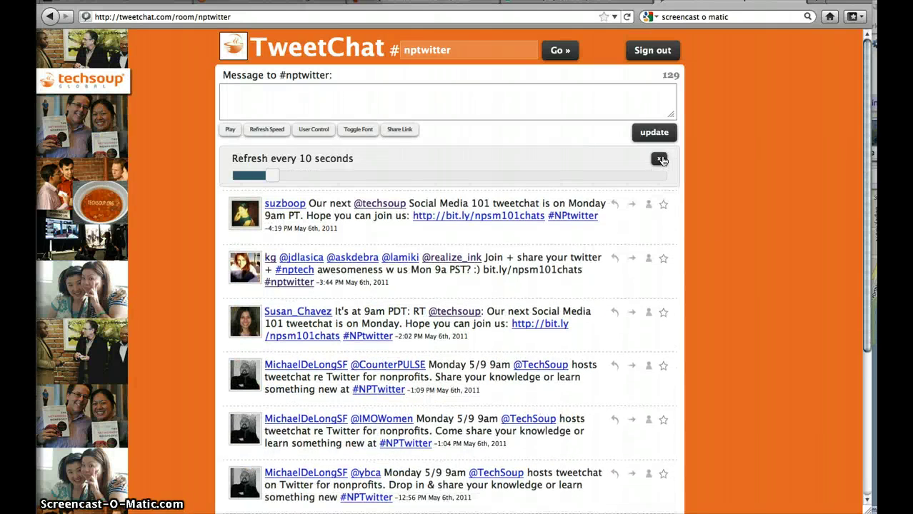
- Close the Refresh panel and start a reply to the newest tweet, selecting its @-mention text
{"action": "left_click", "coordinate": [659, 158]}
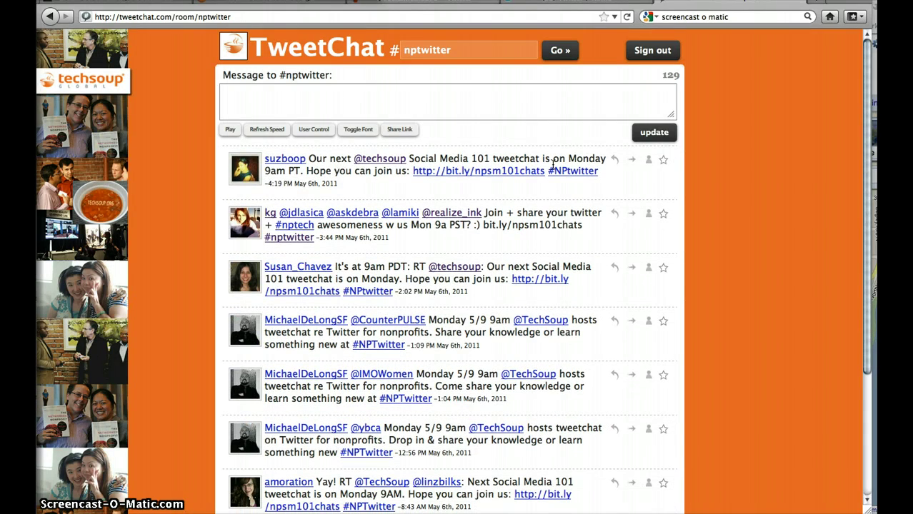
{"action": "left_click", "coordinate": [614, 160]}
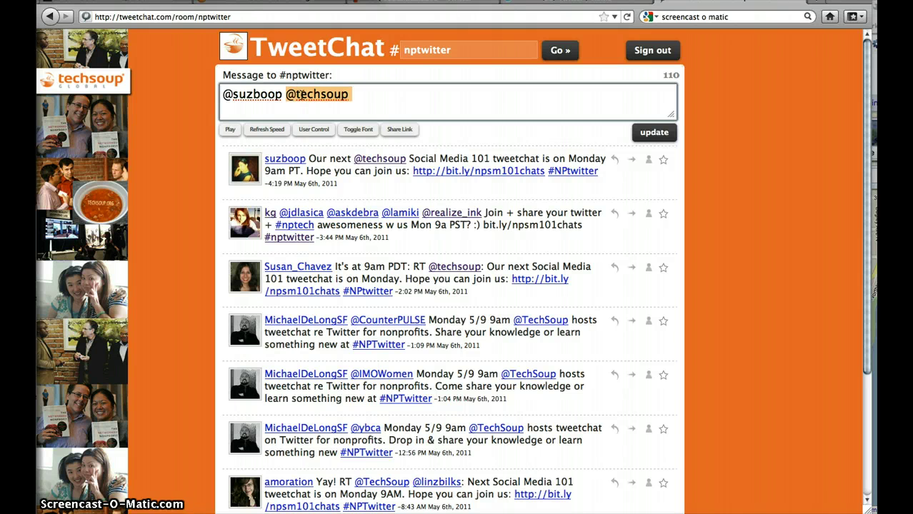
{"action": "left_click", "coordinate": [368, 98]}
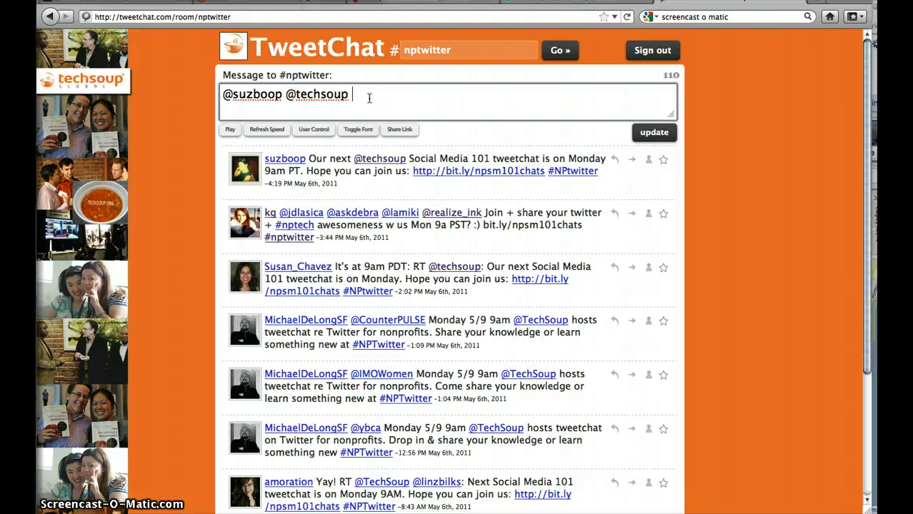
{"action": "triple_click", "coordinate": [369, 99]}
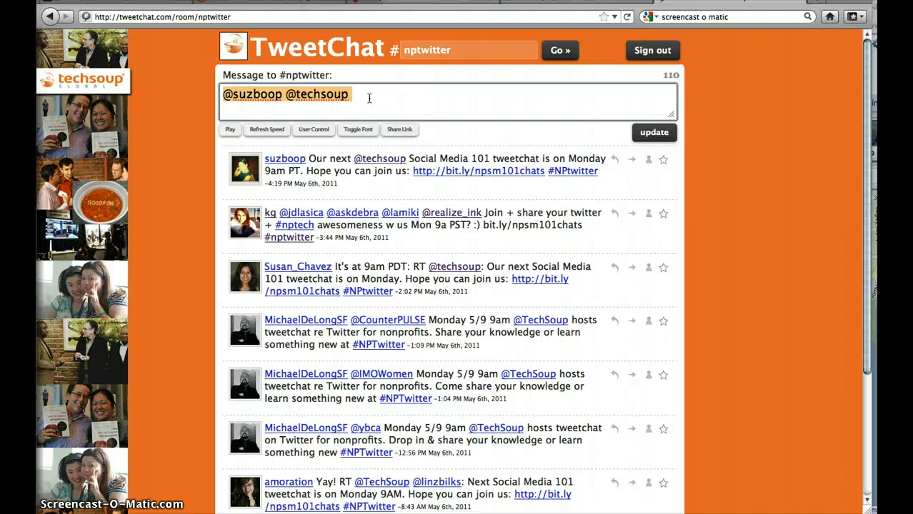
{"action": "type", "text": "Demo'ing"}
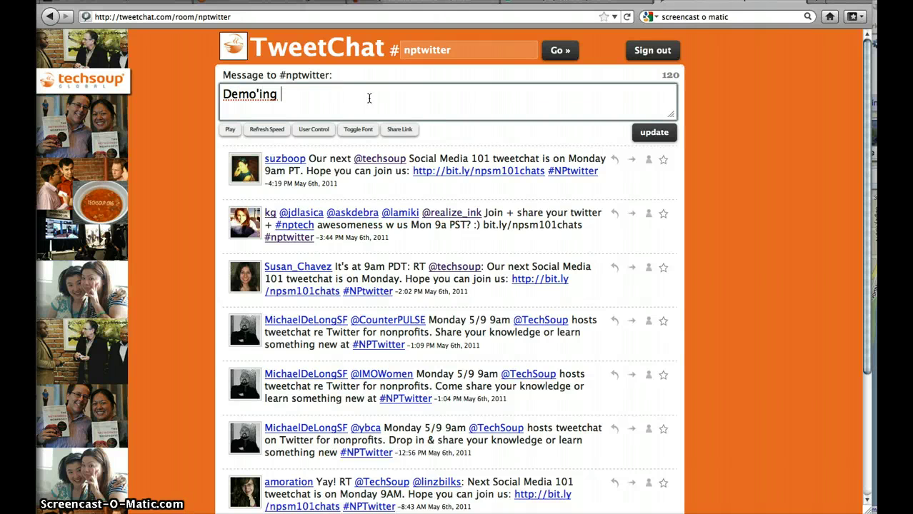
{"action": "type", "text": " Tweet "}
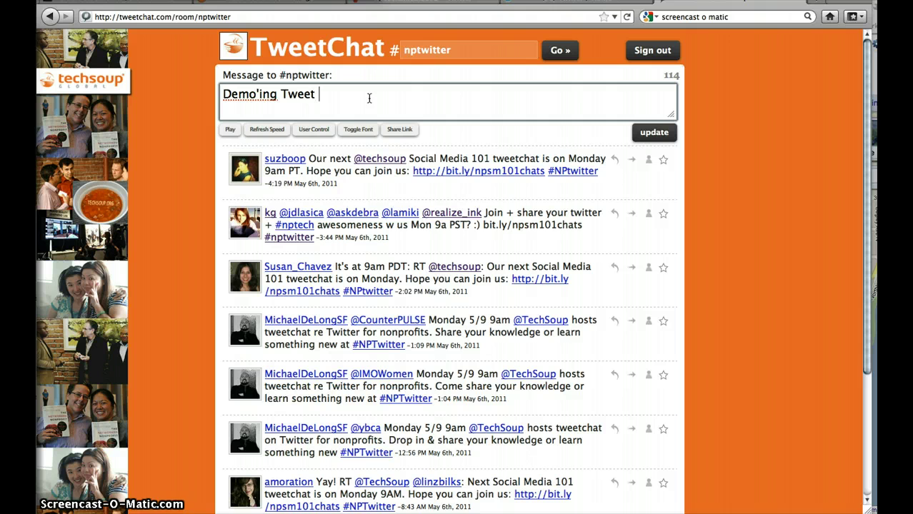
{"action": "type", "text": "chat for upcoming @techsoup "}
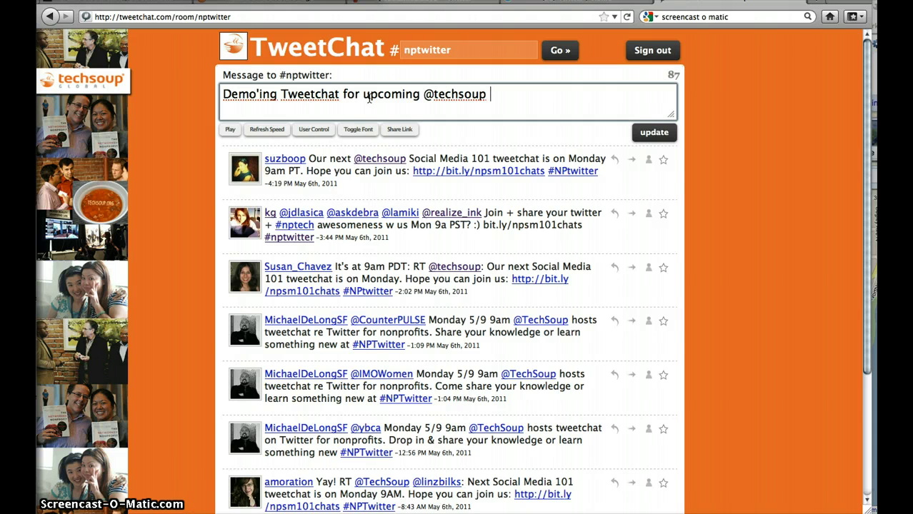
{"action": "type", "text": "chat Monday"}
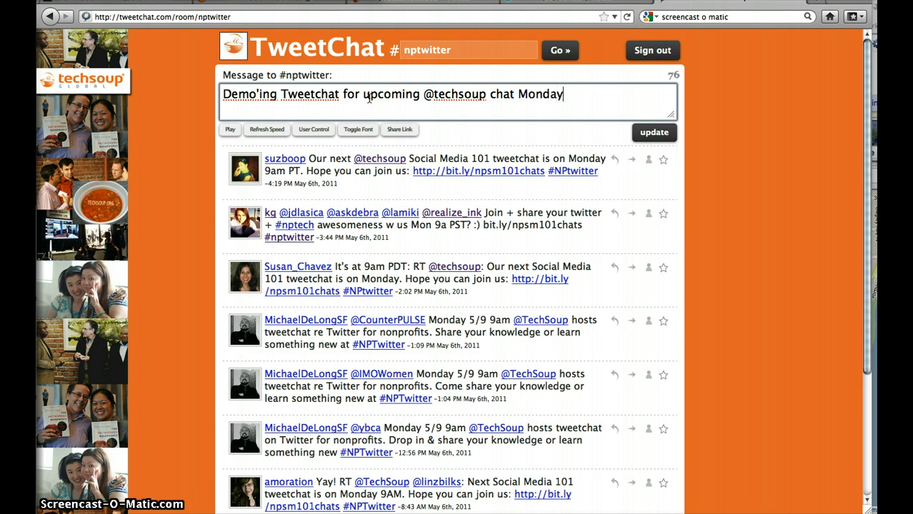
{"action": "type", "text": " at 9"}
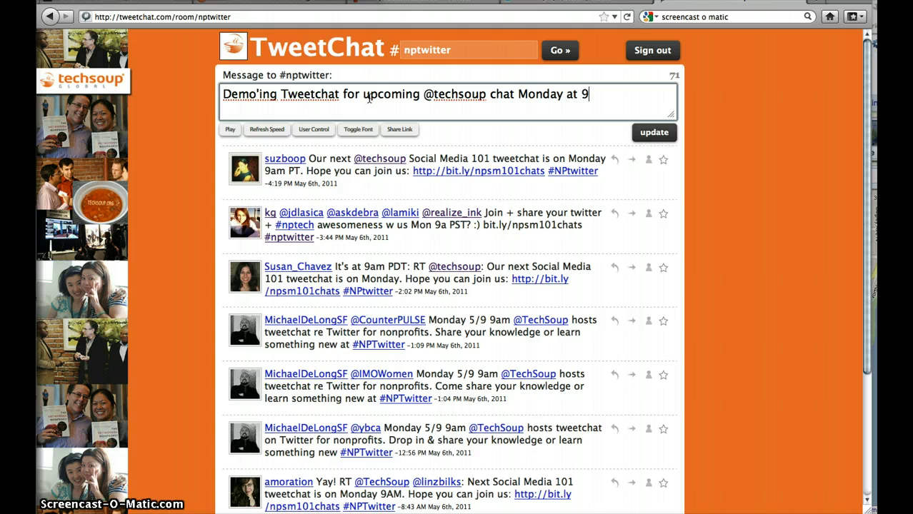
{"action": "type", "text": "am PST - talking about #nonprofits & "}
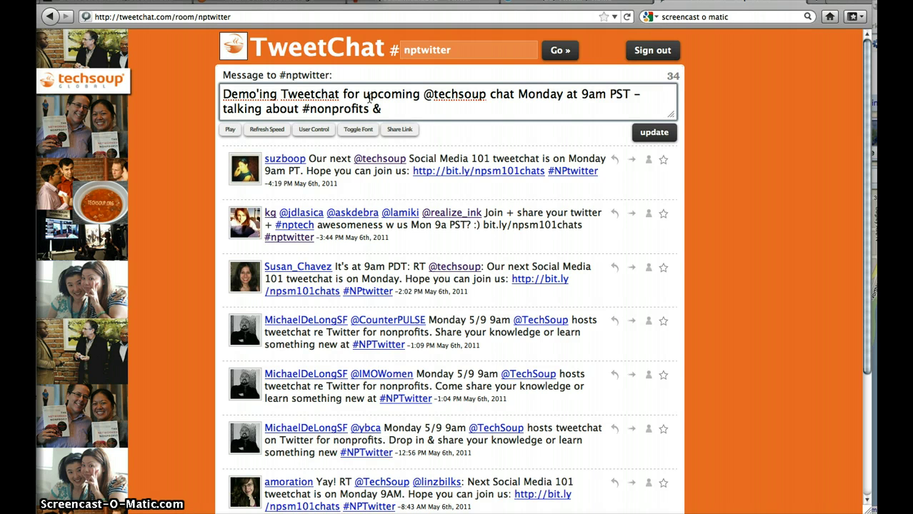
{"action": "type", "text": "#twitter . #"}
{"action": "key", "text": "BackSpace"}
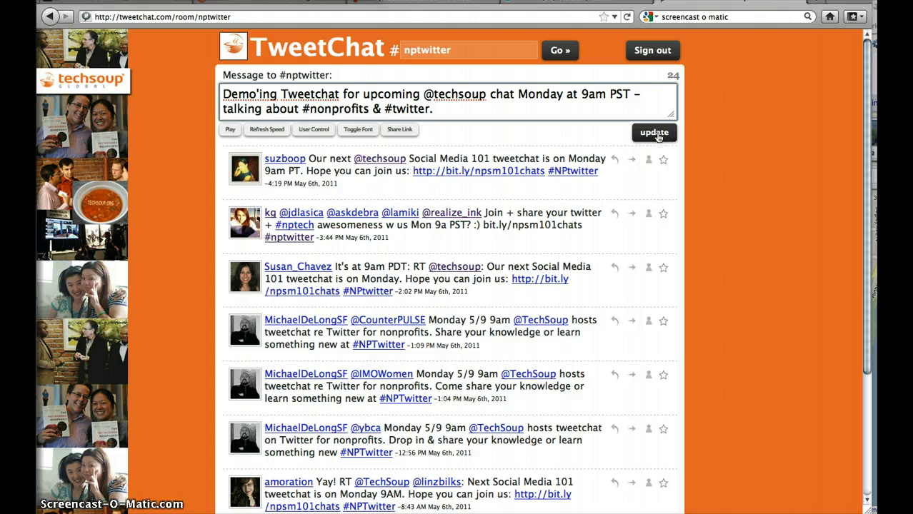
{"action": "left_click", "coordinate": [655, 133]}
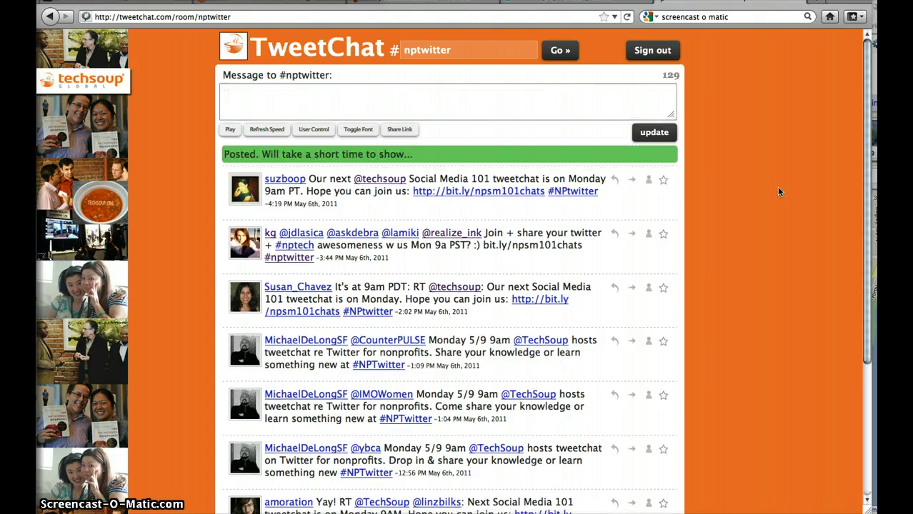